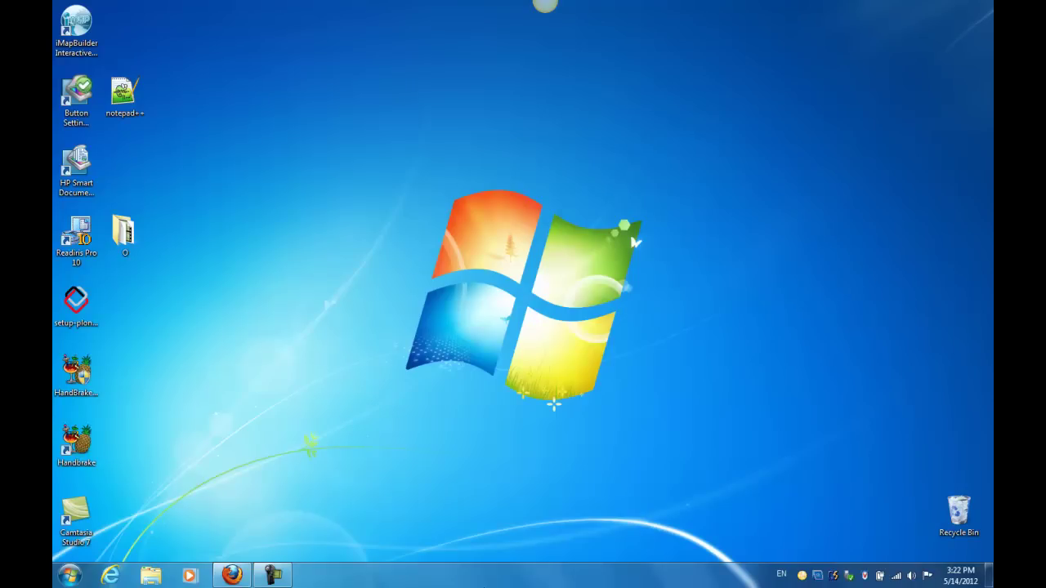
pyautogui.click(232, 575)
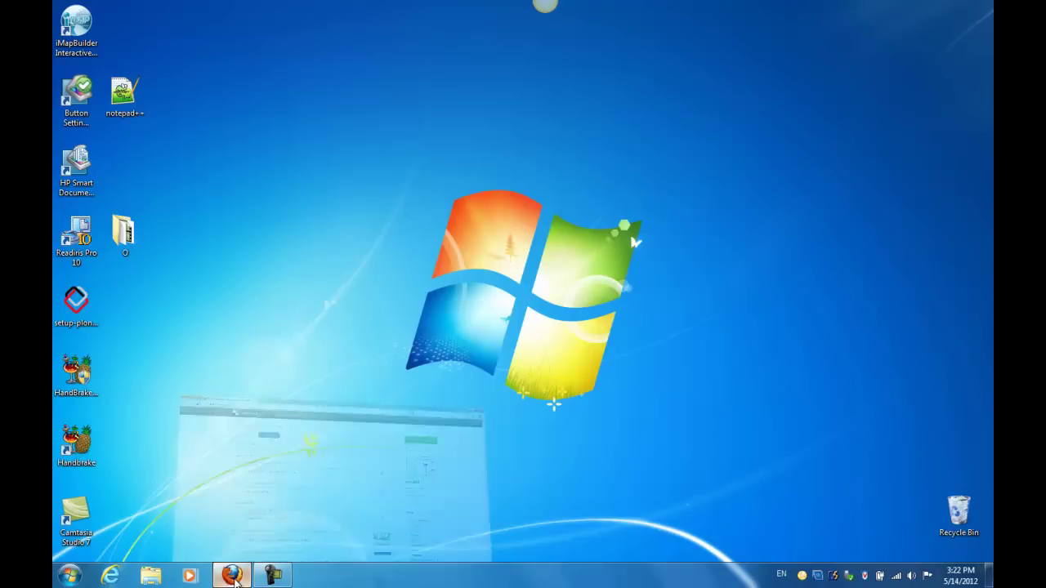
pyautogui.click(233, 29)
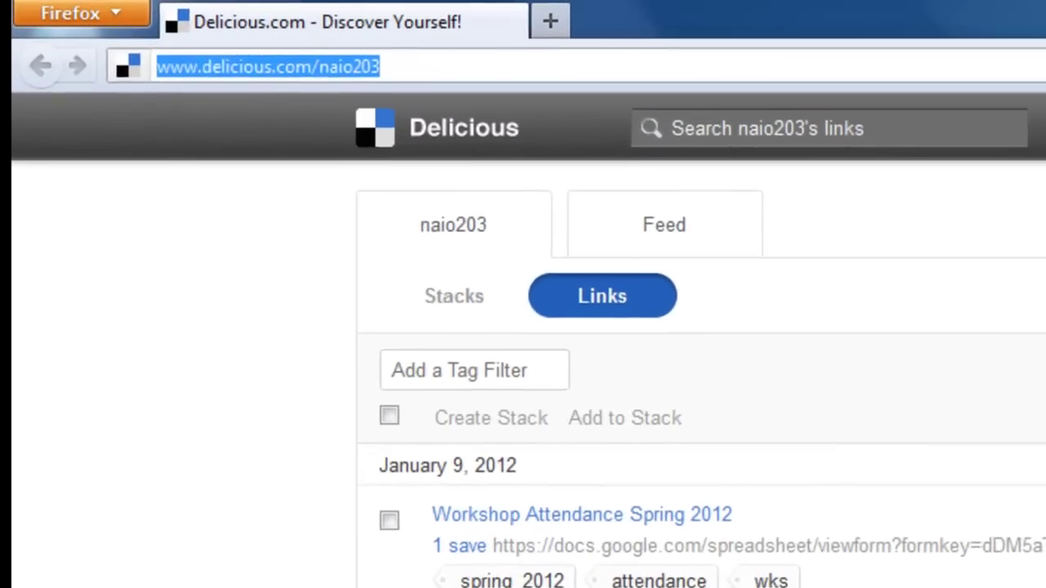
pyautogui.write('www')
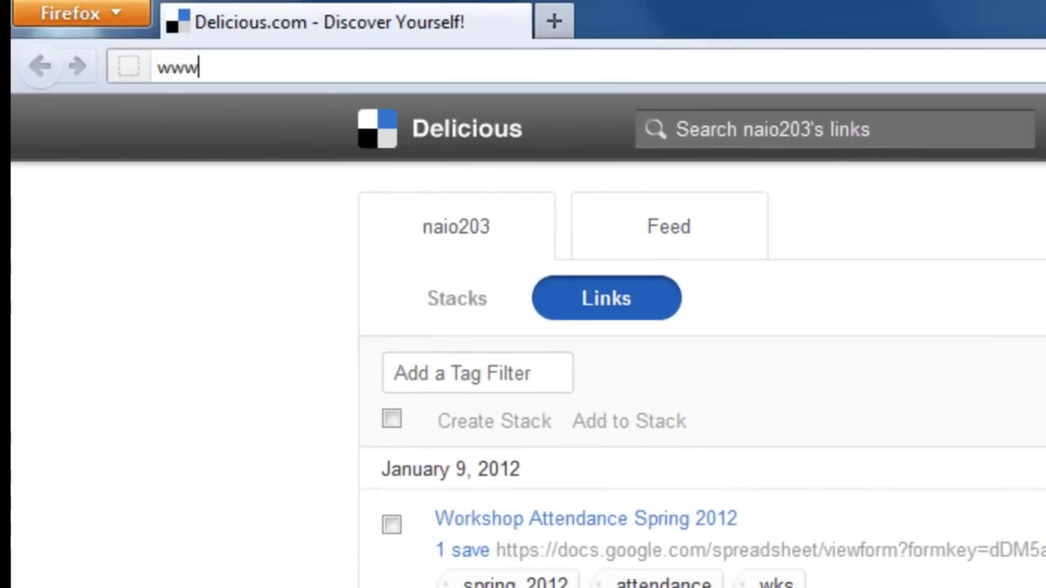
pyautogui.write('.')
pyautogui.write('ole')
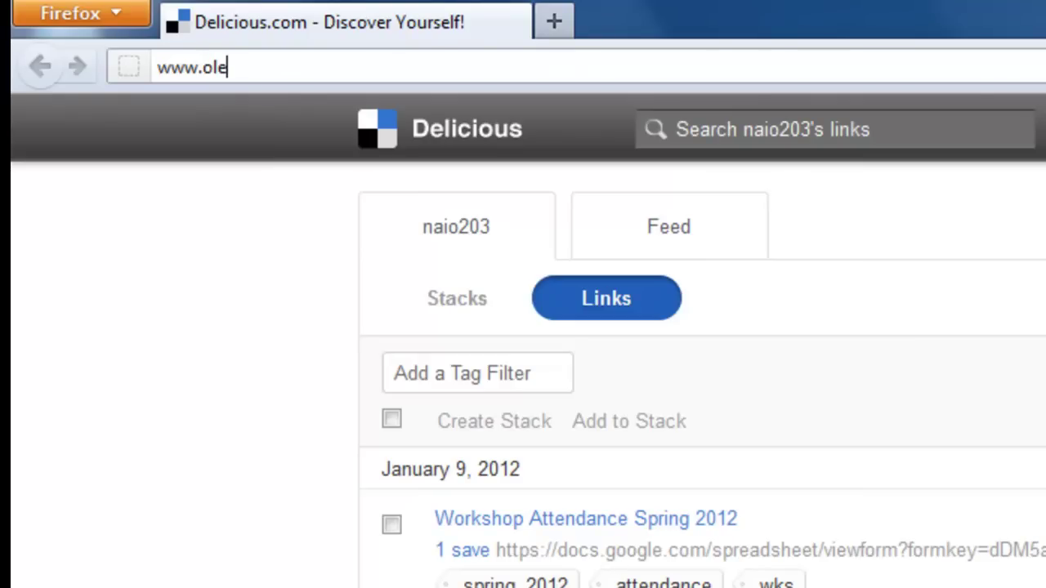
pyautogui.write('lo')
pyautogui.write('.hawaii')
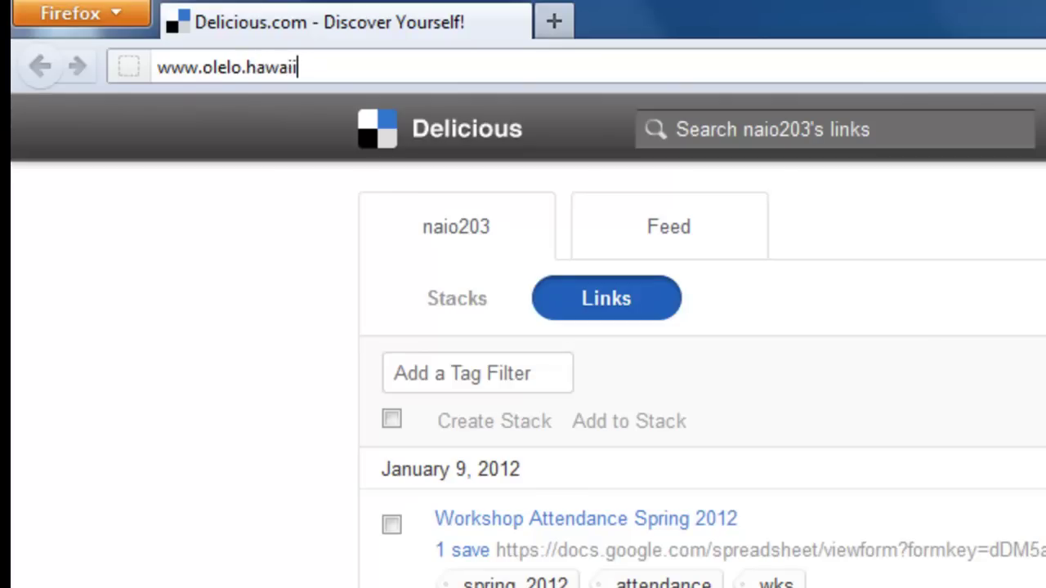
pyautogui.write('.edu')
pyautogui.write('/')
pyautogui.write('ene')
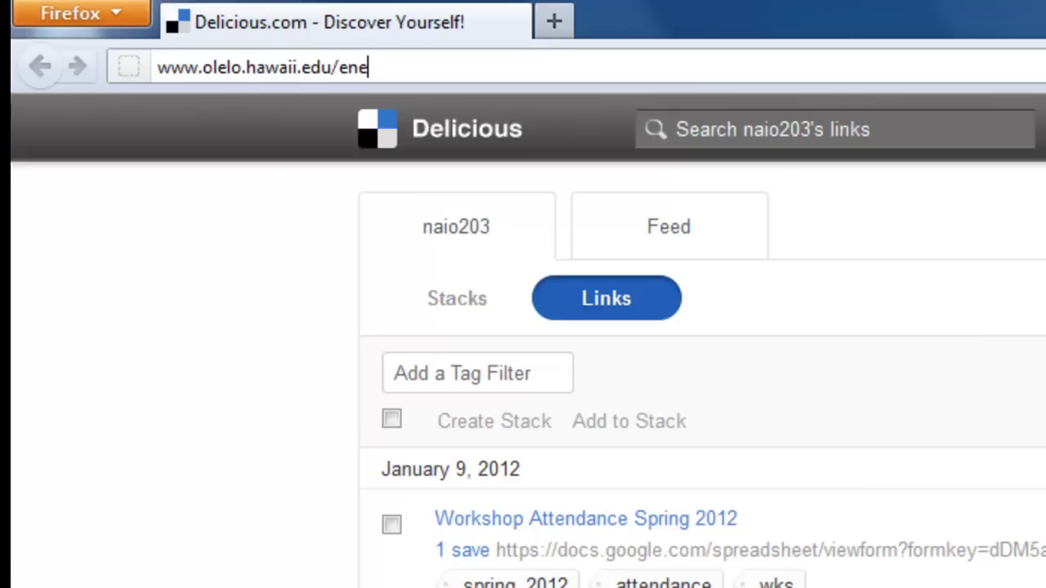
pyautogui.write('hana')
pyautogui.write('/wi')
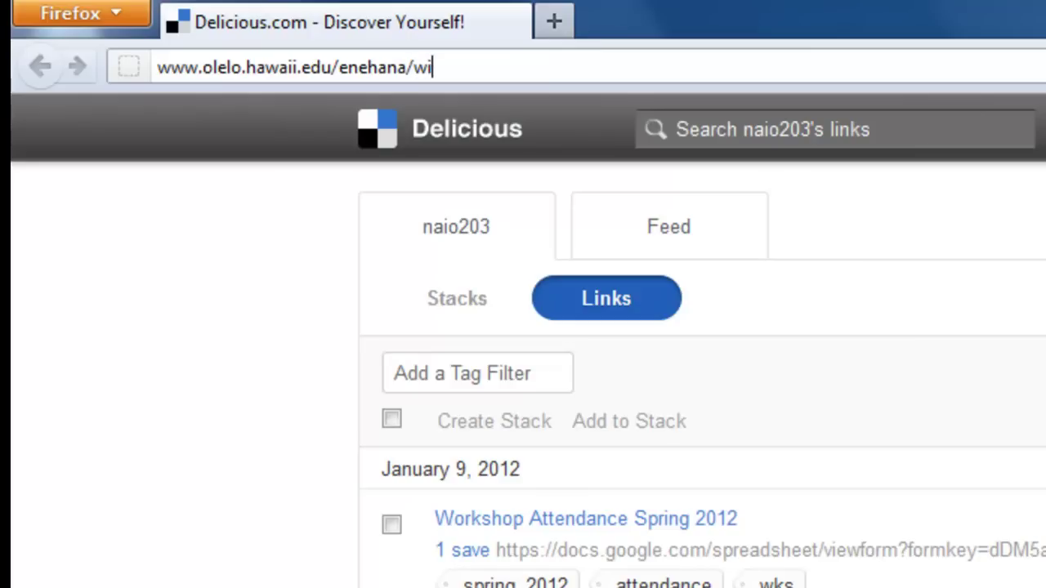
pyautogui.write('nkbd')
pyautogui.write('.ph')
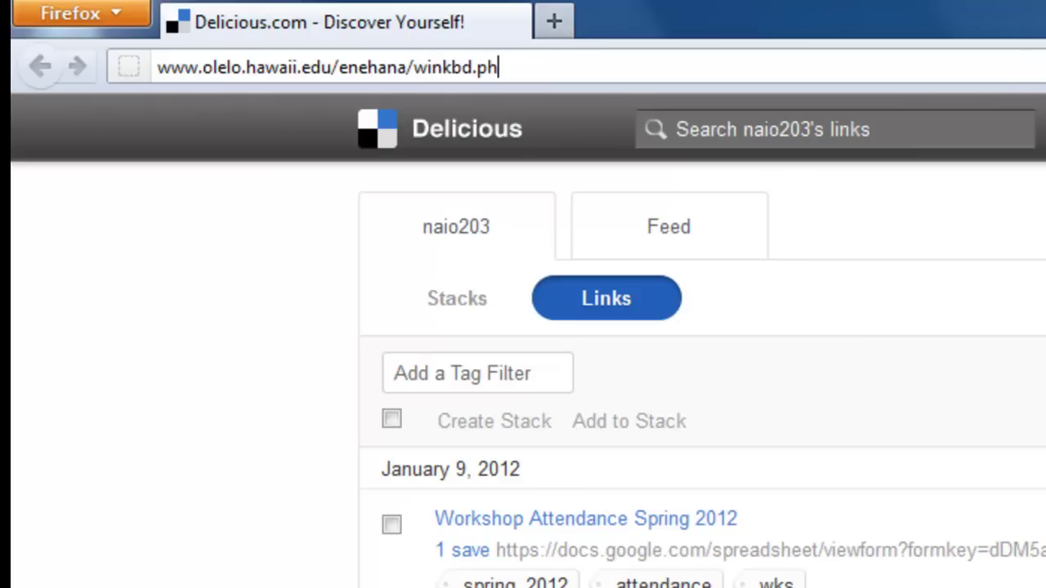
pyautogui.write('p')
# Load the Kualono keyboards page and save the Hawaiian Unicode Keyboard zip to the Desktop.
pyautogui.press('Return')
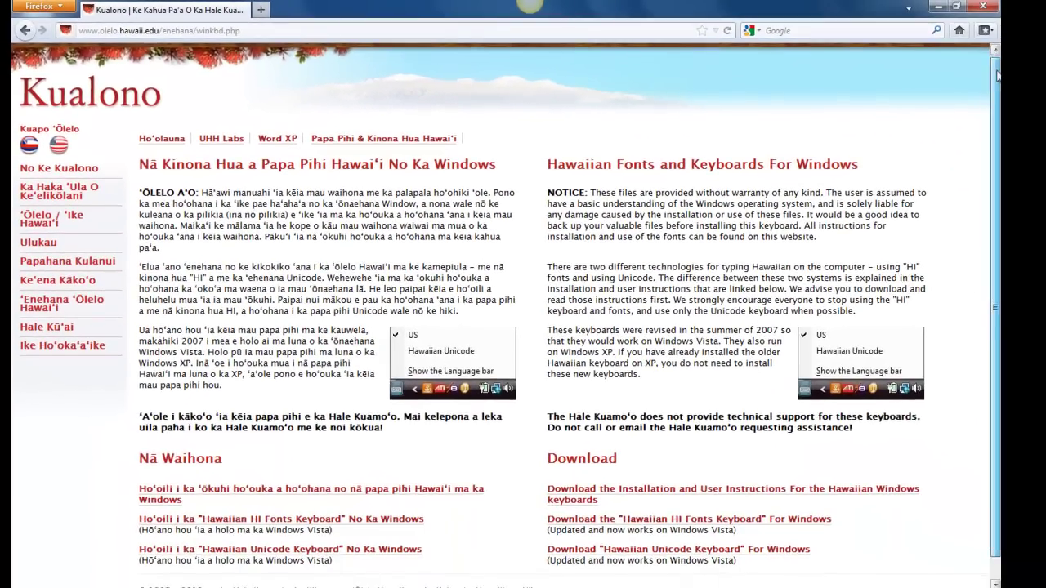
pyautogui.moveTo(997, 65); pyautogui.dragTo(997, 90)
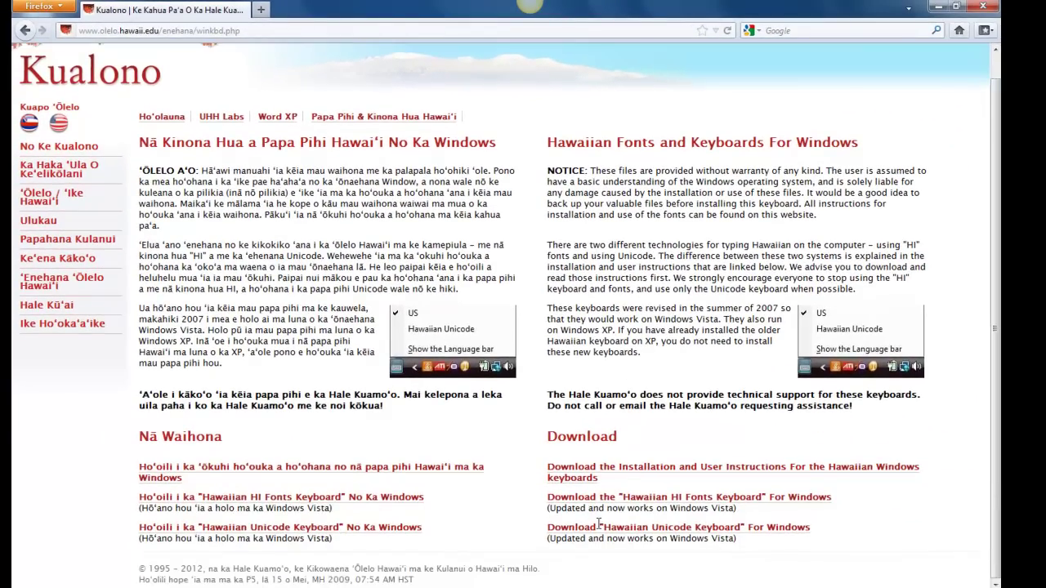
pyautogui.click(685, 532)
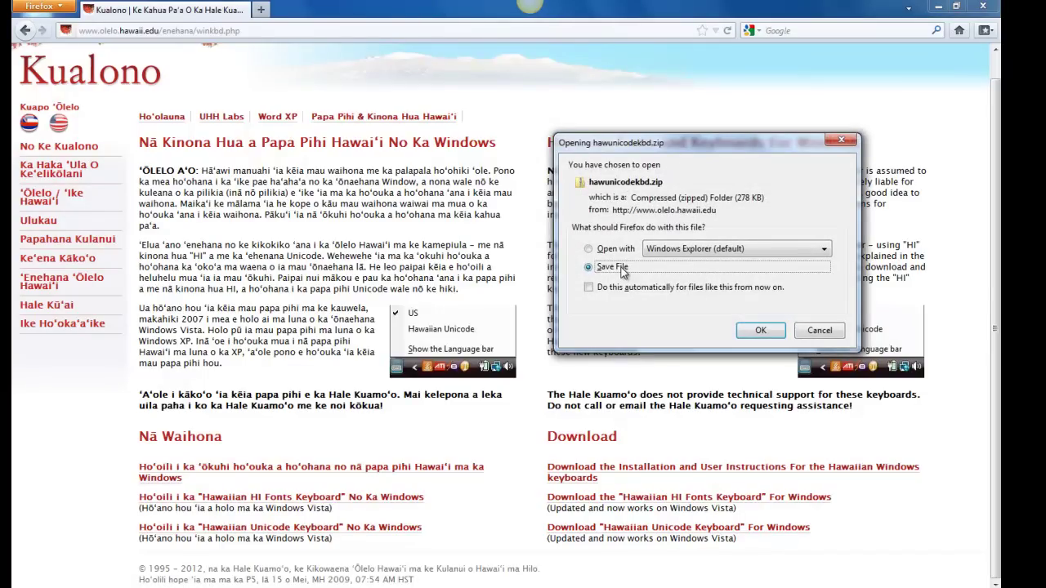
pyautogui.click(757, 331)
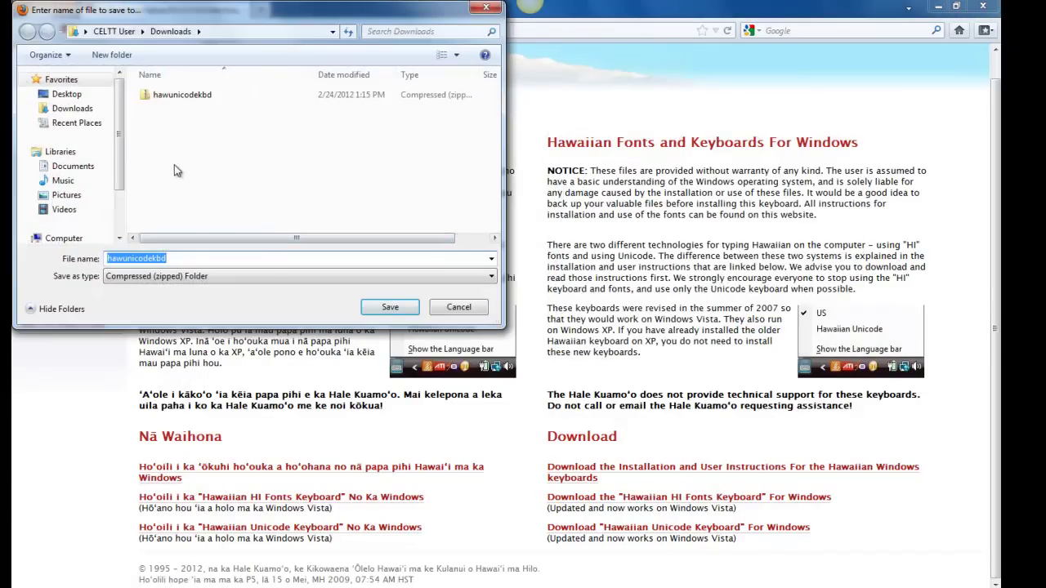
pyautogui.click(67, 95)
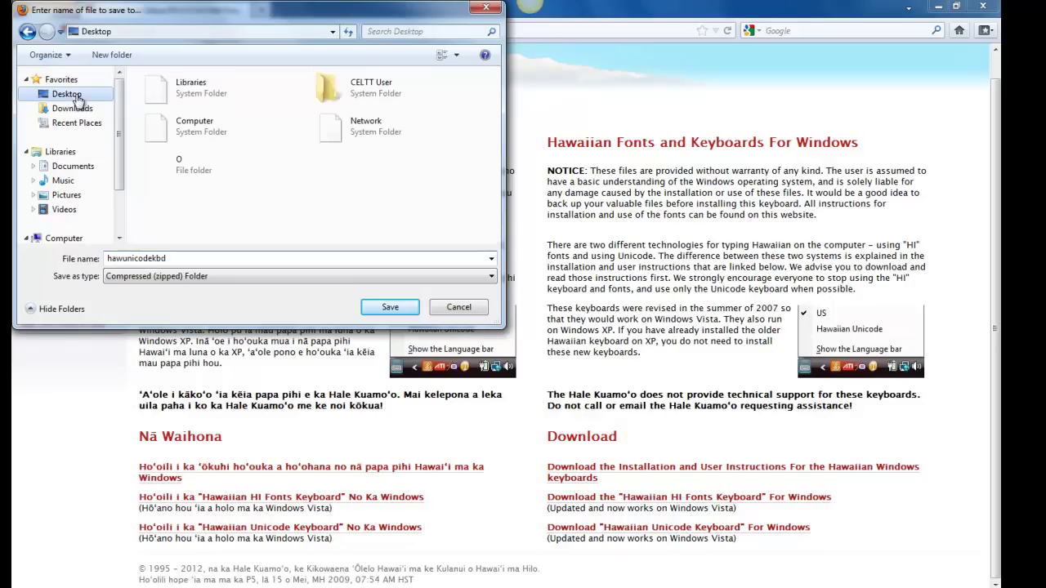
pyautogui.click(382, 311)
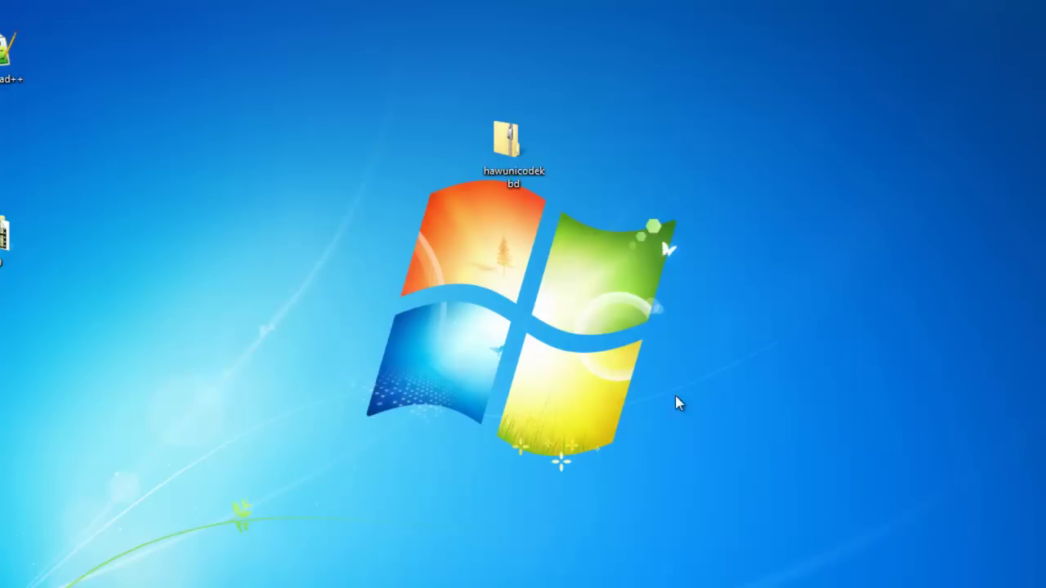
# Open the hawunicodekbd zip and extract all its files to the Desktop.
pyautogui.doubleClick(510, 155)
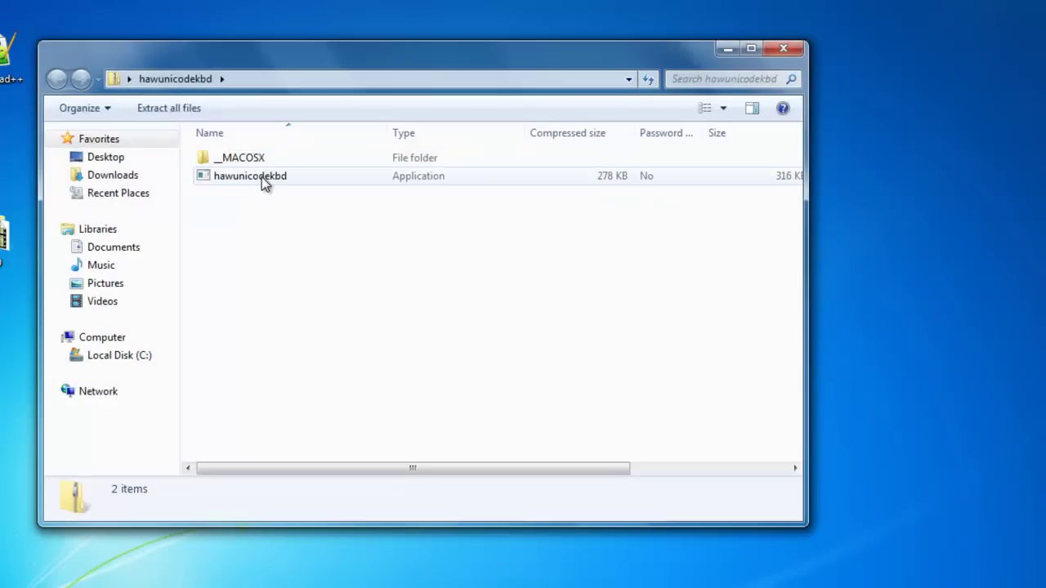
pyautogui.doubleClick(412, 182)
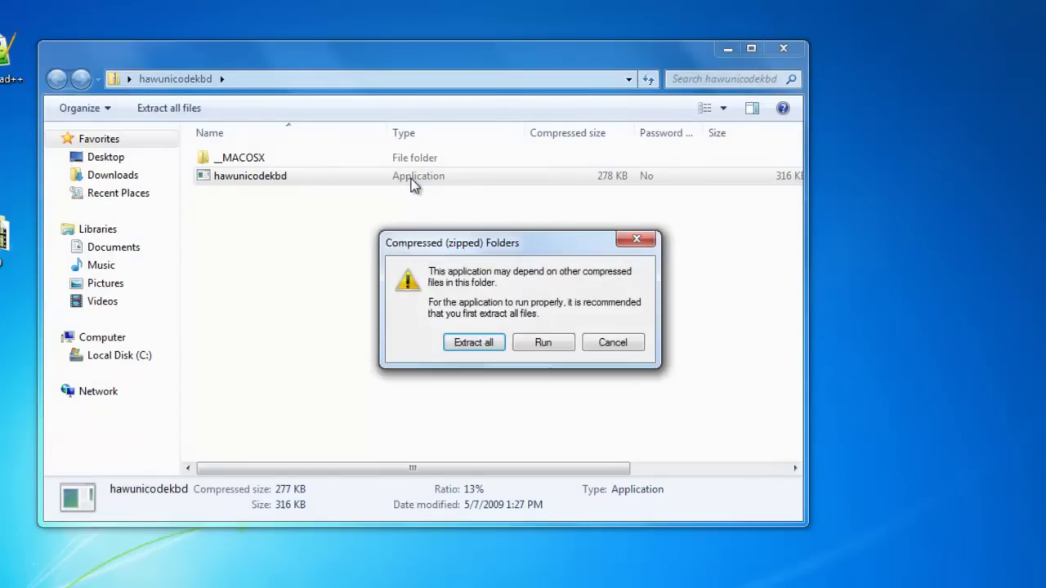
pyautogui.click(462, 350)
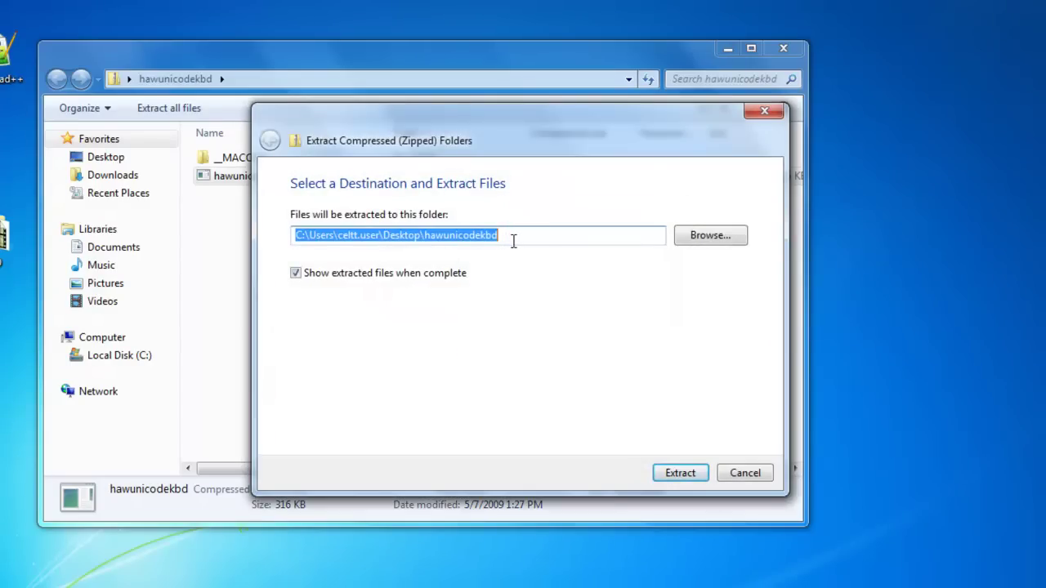
pyautogui.click(704, 236)
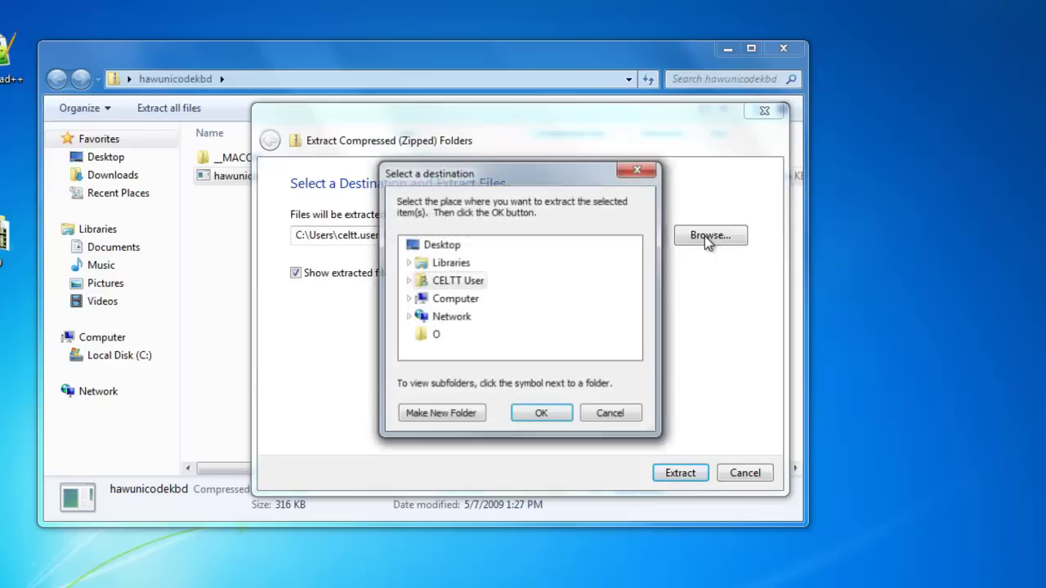
pyautogui.click(453, 246)
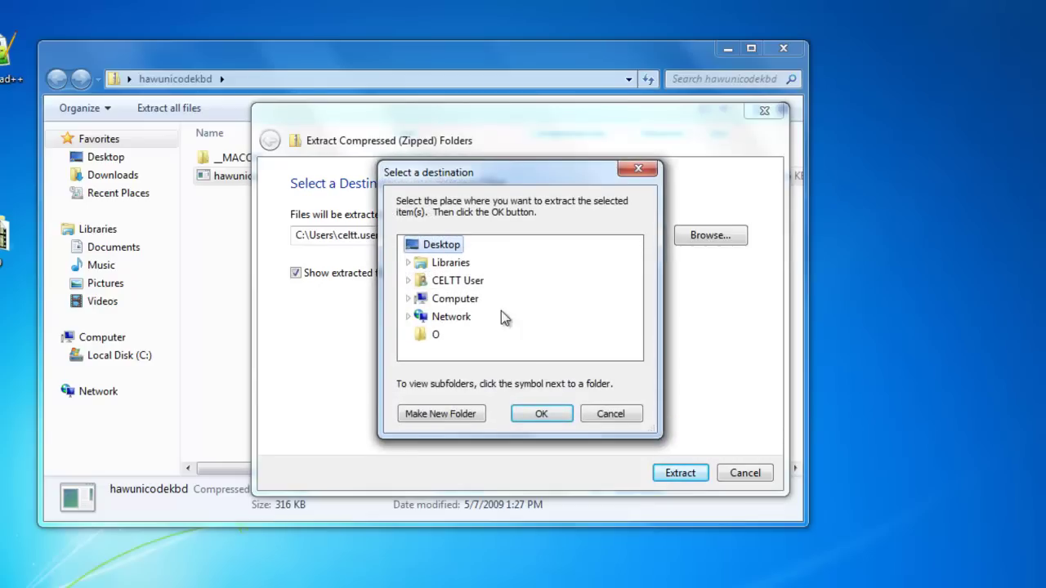
pyautogui.click(541, 409)
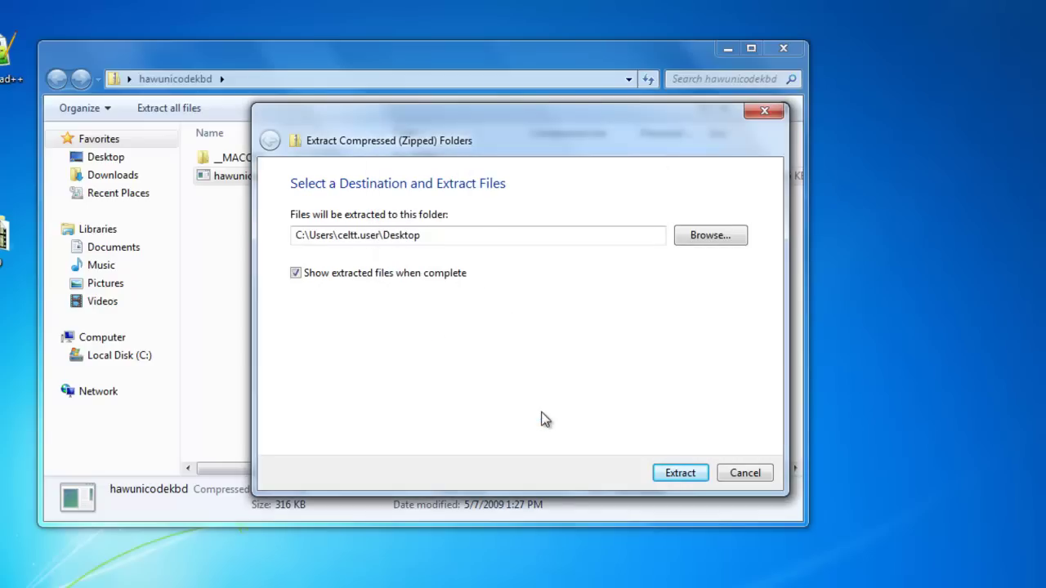
pyautogui.click(671, 471)
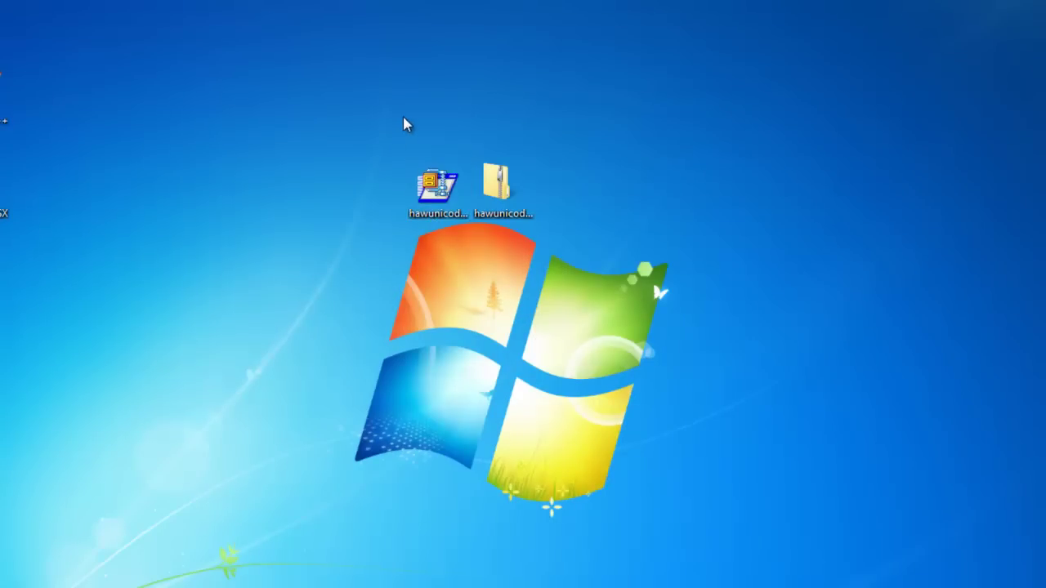
# Run hawunicodekbd.exe and unzip its 8 files to the Desktop, creating the hawunico folder.
pyautogui.click(433, 193)
pyautogui.doubleClick(433, 193)
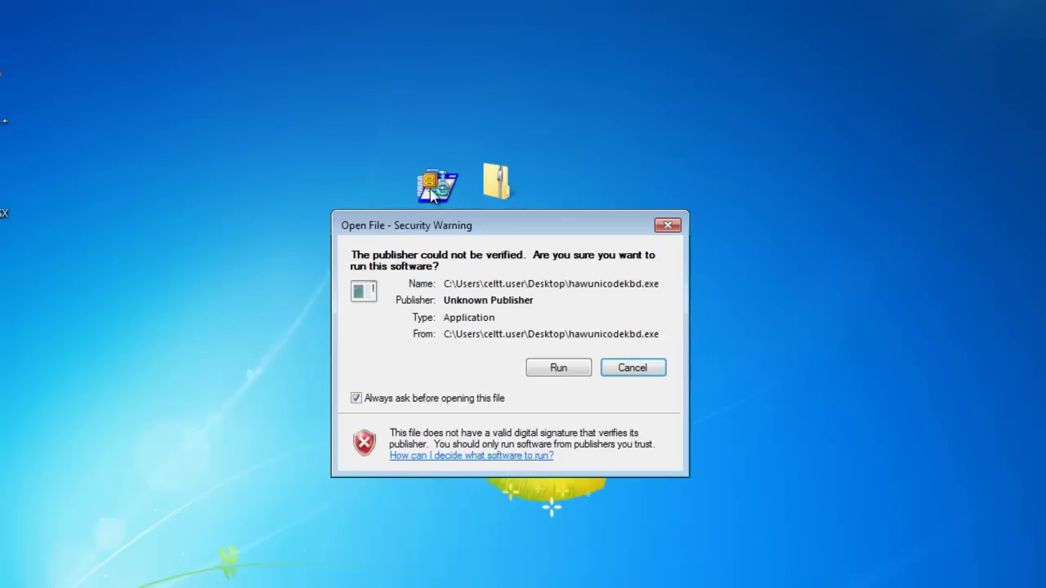
pyautogui.click(560, 371)
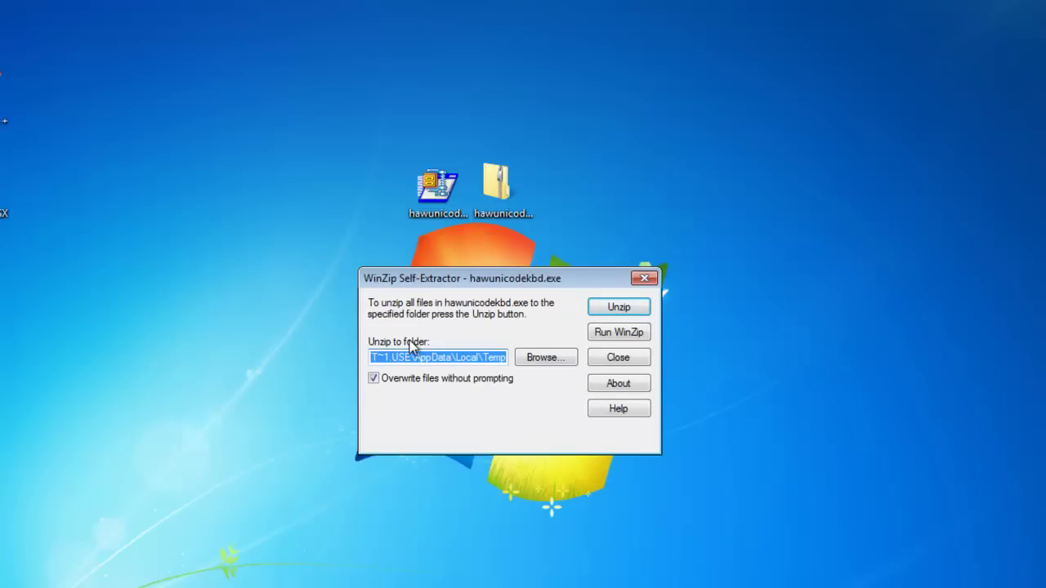
pyautogui.click(536, 366)
pyautogui.click(536, 365)
pyautogui.click(421, 272)
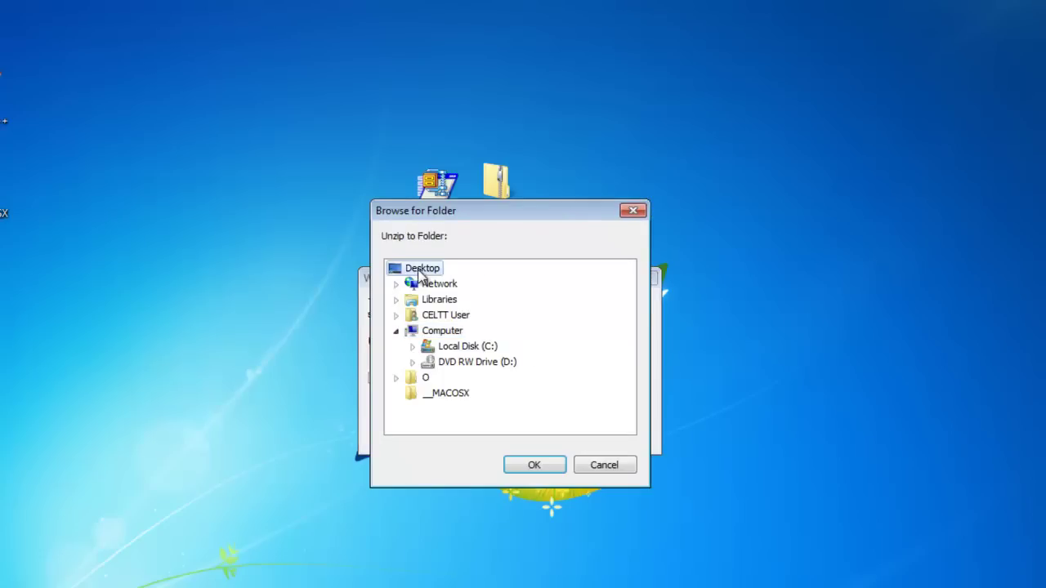
pyautogui.click(532, 468)
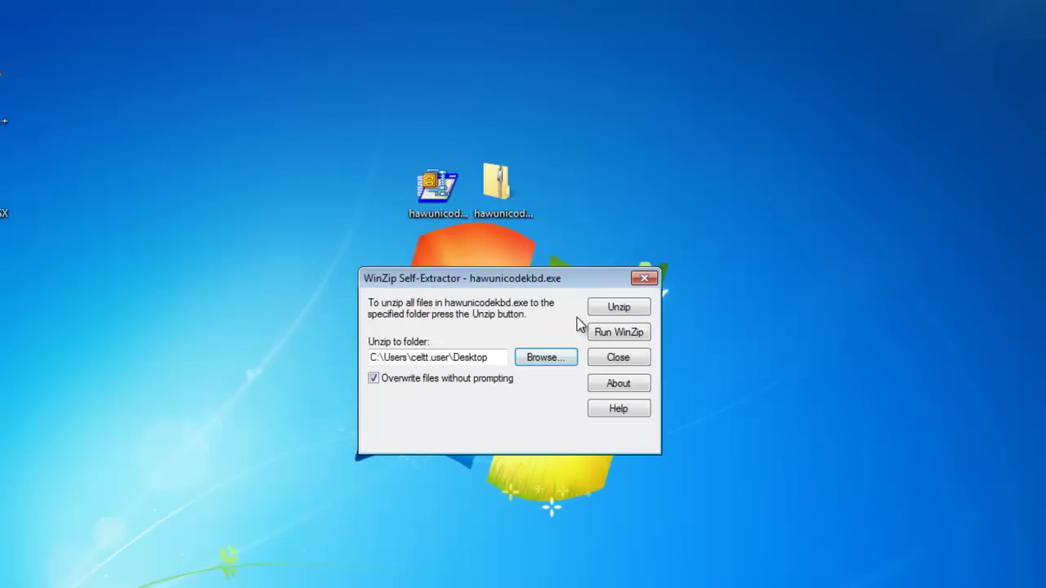
pyautogui.click(618, 313)
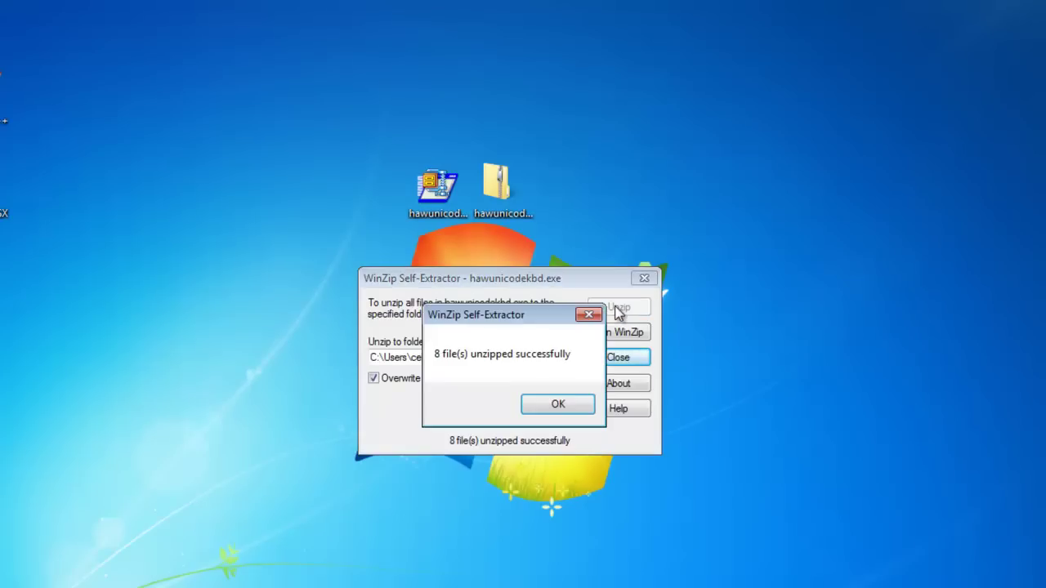
pyautogui.click(569, 408)
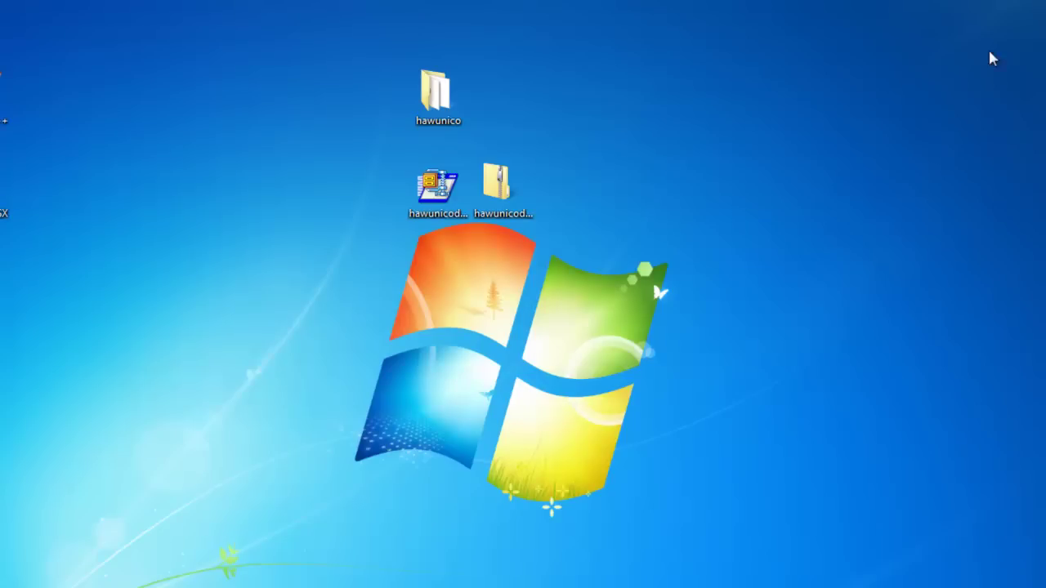
# Open the hawunico folder and run its setup to install the Hawaiian Unicode keyboard.
pyautogui.click(436, 94)
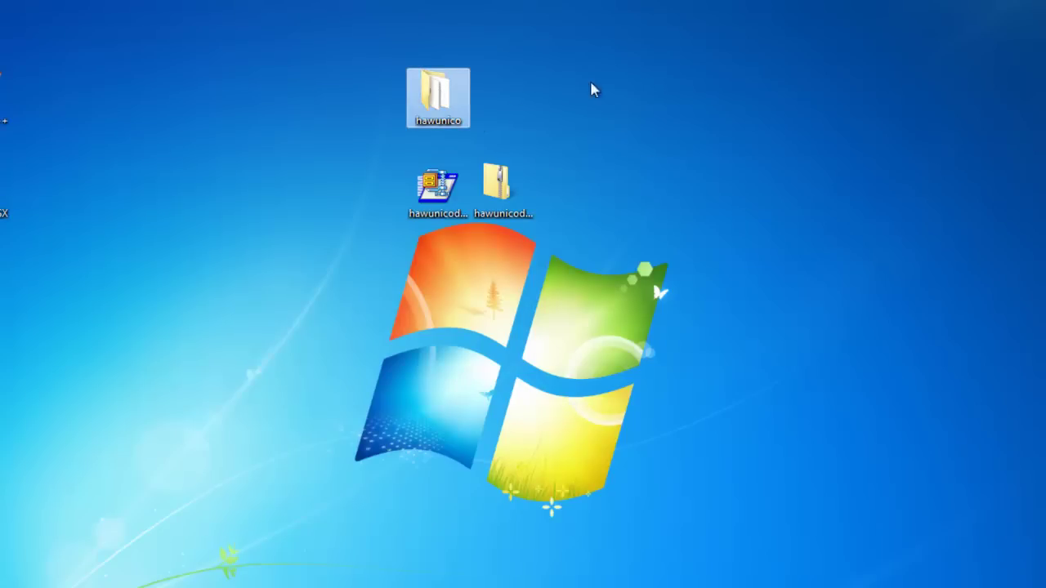
pyautogui.doubleClick(439, 93)
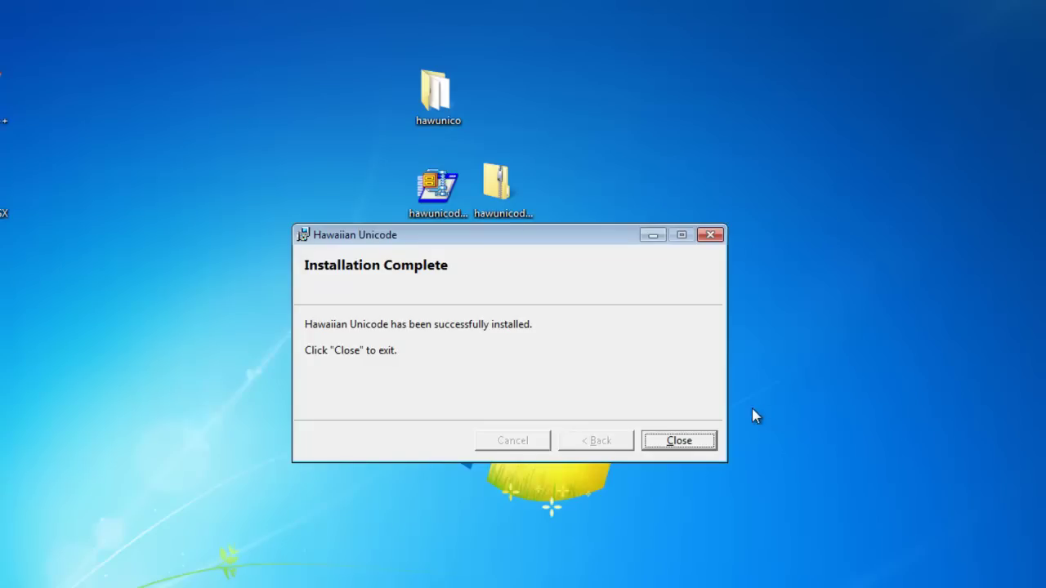
pyautogui.click(781, 361)
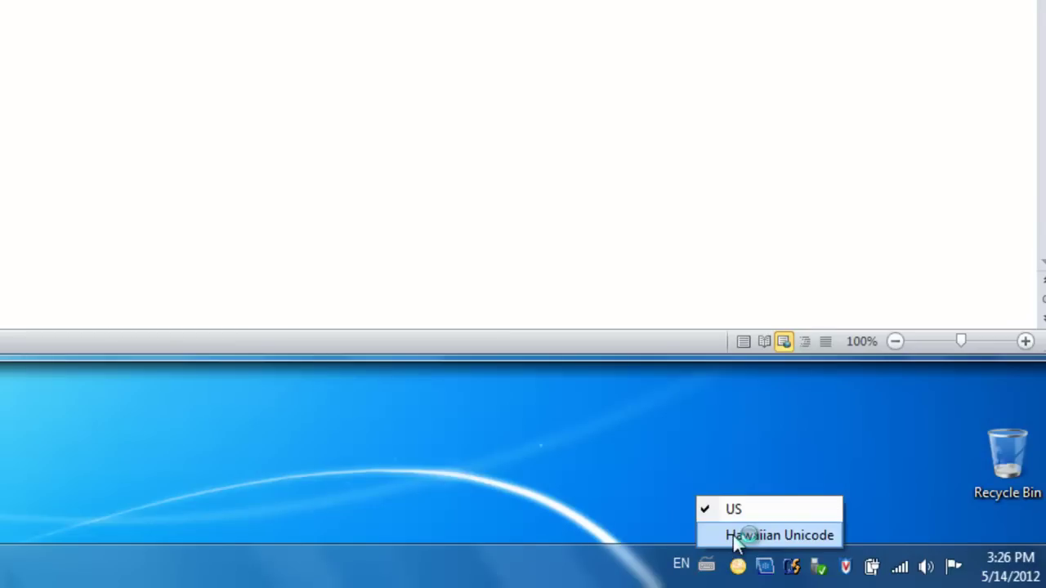
# Choose Hawaiian Unicode from the taskbar language indicator.
pyautogui.click(733, 536)
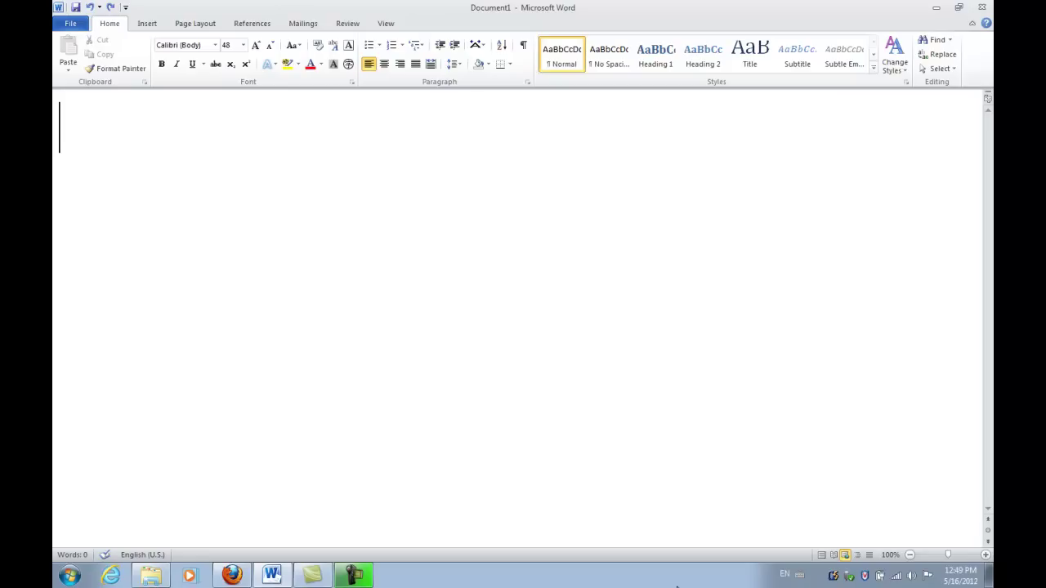
# Type 'ā ē ī ō ū' on one line, then start a second line with 'Ā Ē Ī Ō'.
pyautogui.write('ā ē')
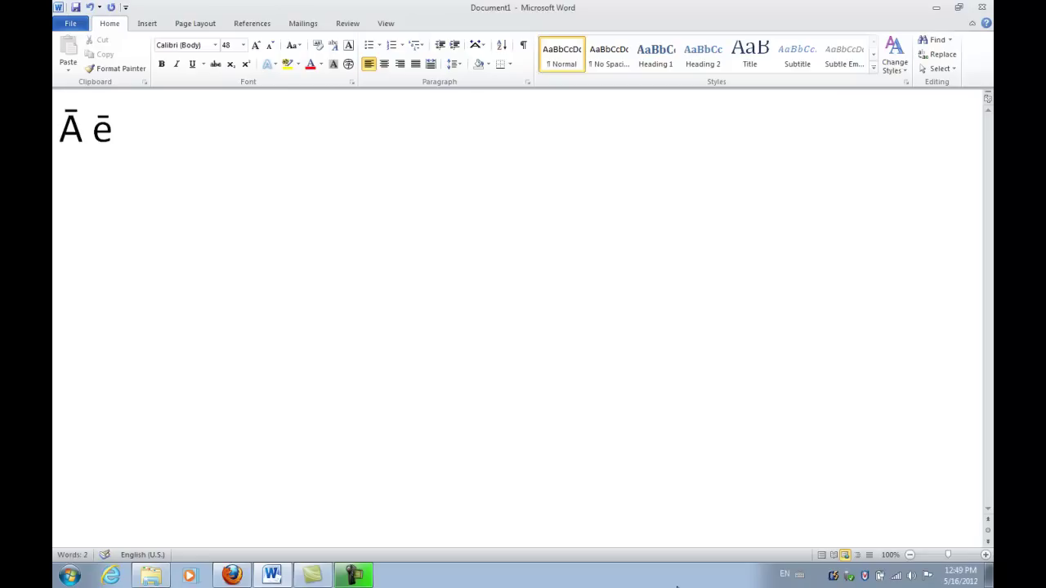
pyautogui.write(' ī ō')
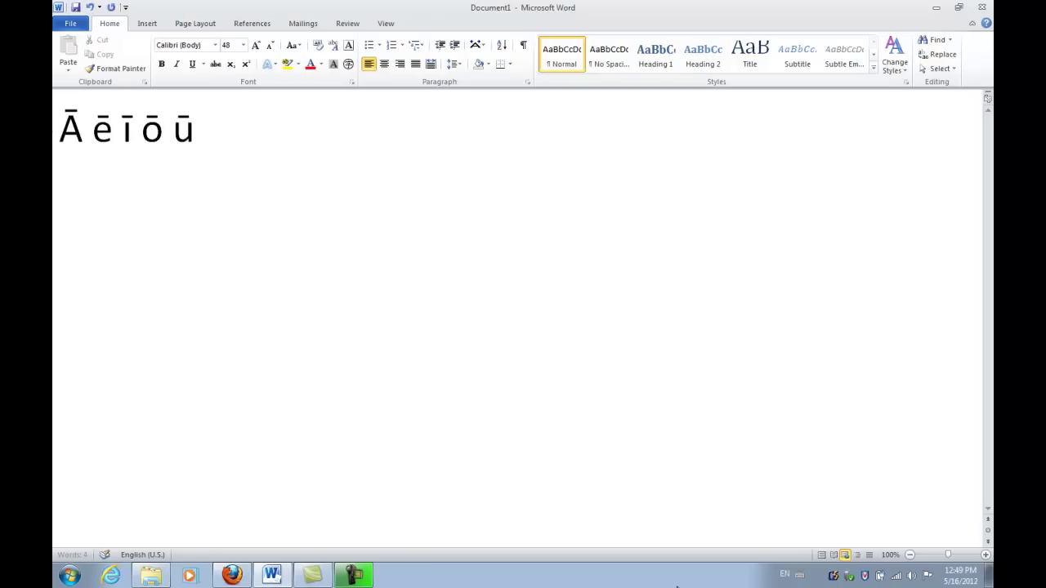
pyautogui.write(' ū')
pyautogui.press('Return')
pyautogui.write('Ā ')
pyautogui.write('Ē ')
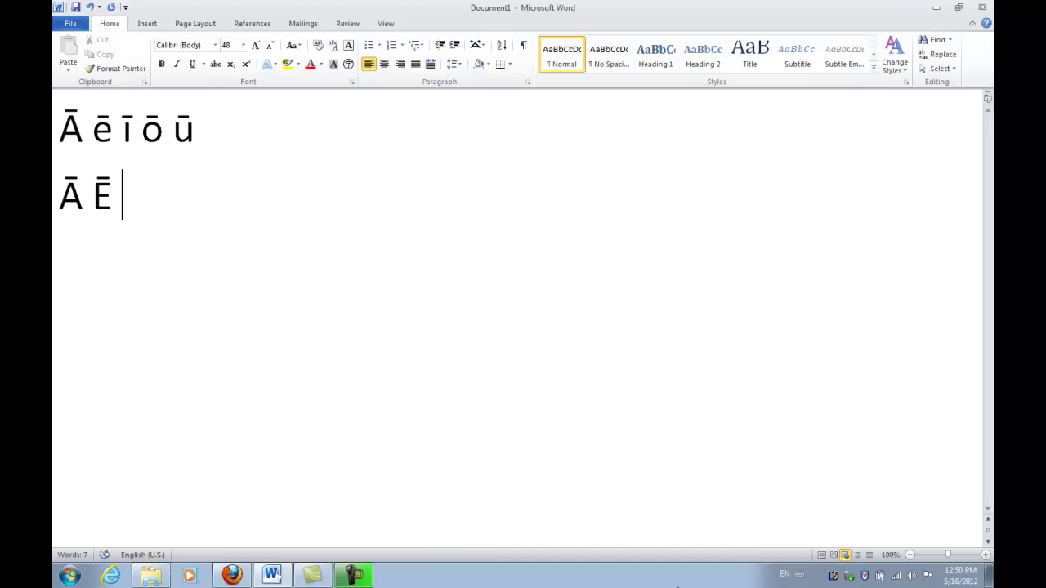
pyautogui.write('Ī Ō')
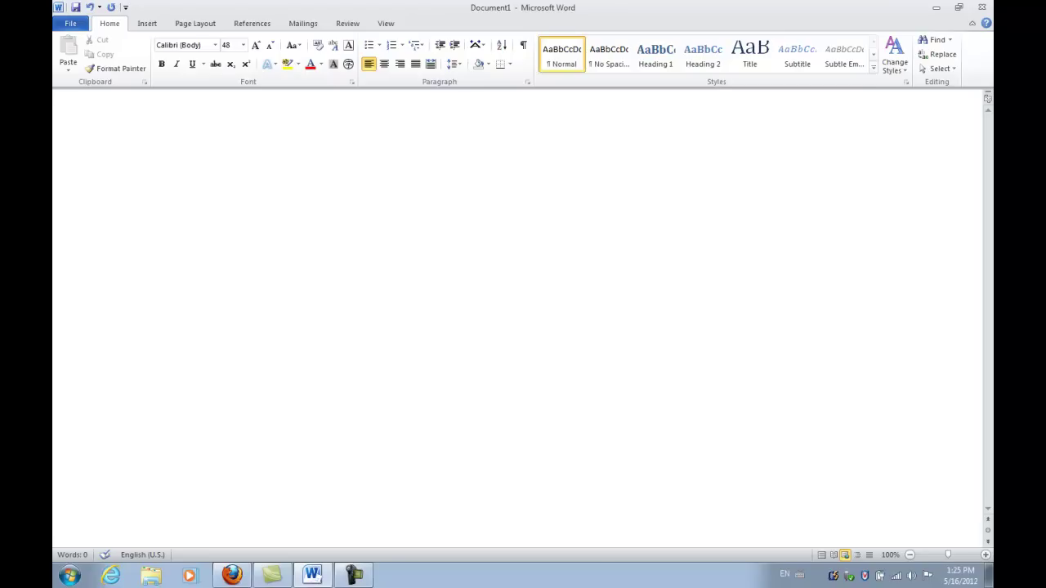
# Type the ʻokina-prefixed letters 'ʻa ʻd ʻh ʻg ʻt ʻy' and start a new line.
pyautogui.write("'a ")
pyautogui.write("'d 'h '")
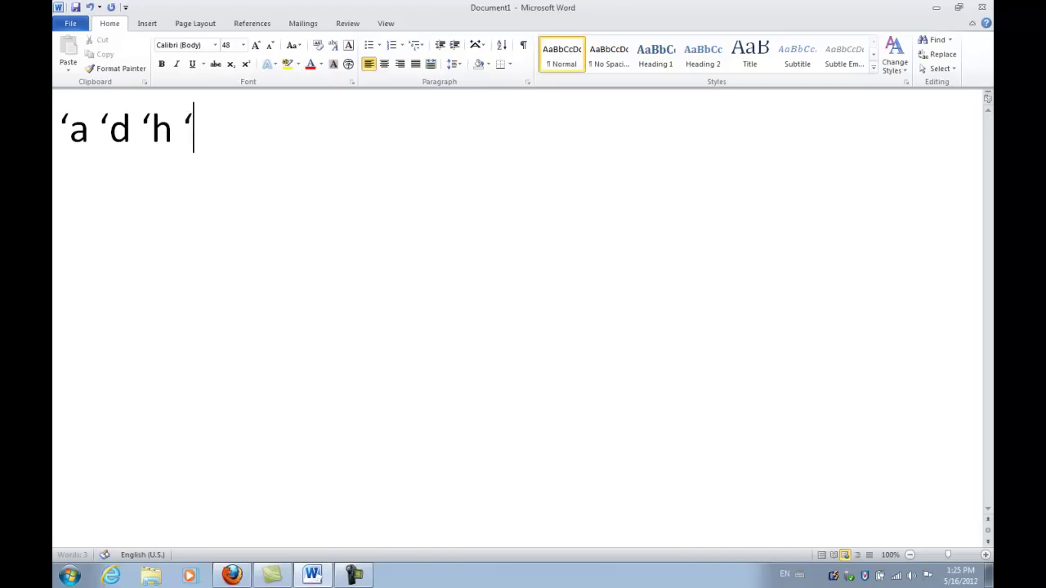
pyautogui.write("g 't 'y")
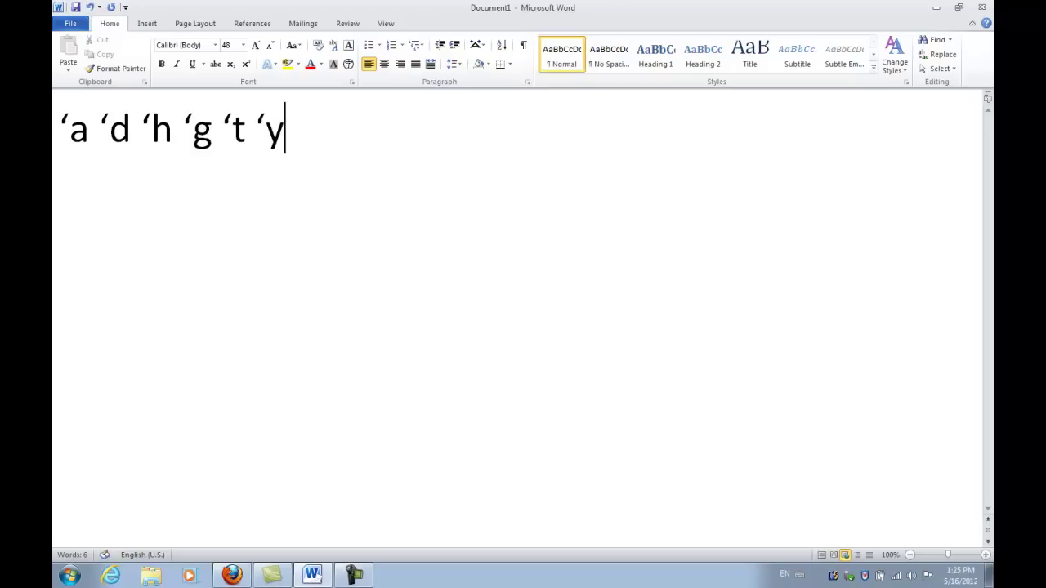
pyautogui.press('Return')
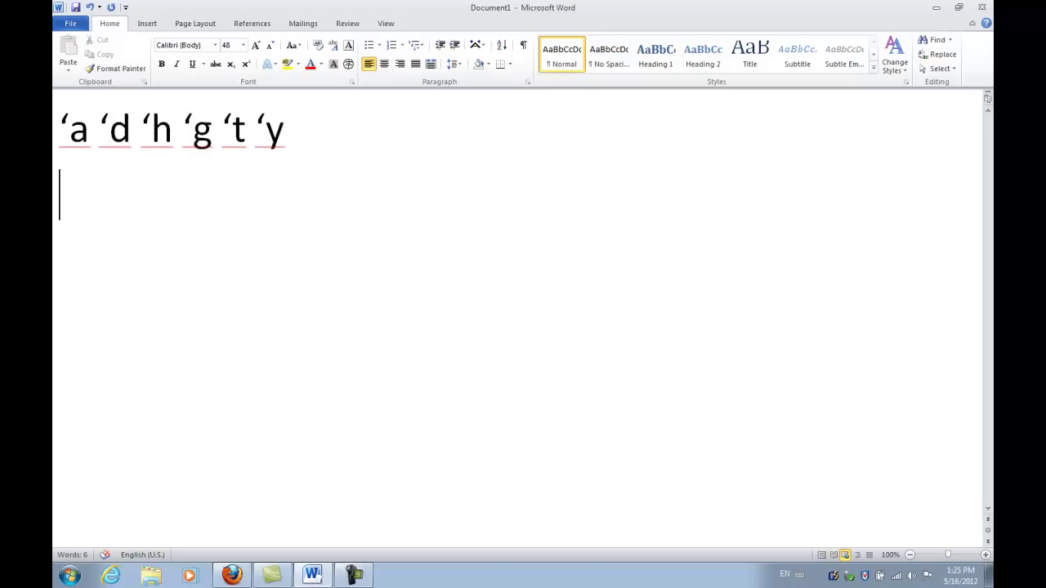